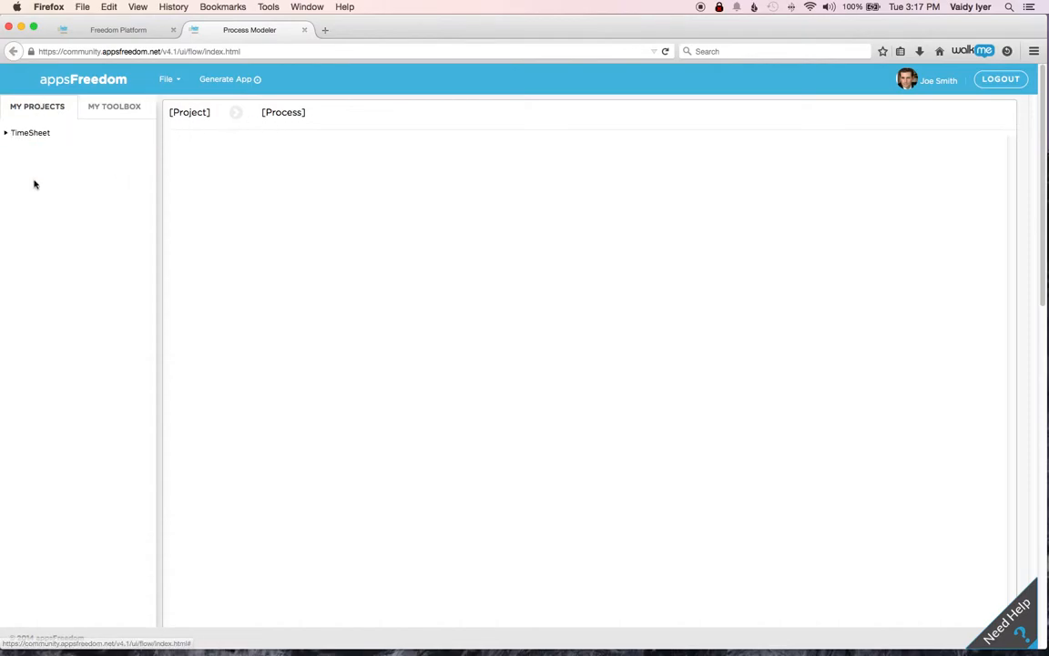
# - Examine the shapes offered in the toolbox's Container, Standard and Advanced groups
pyautogui.click(114, 111)
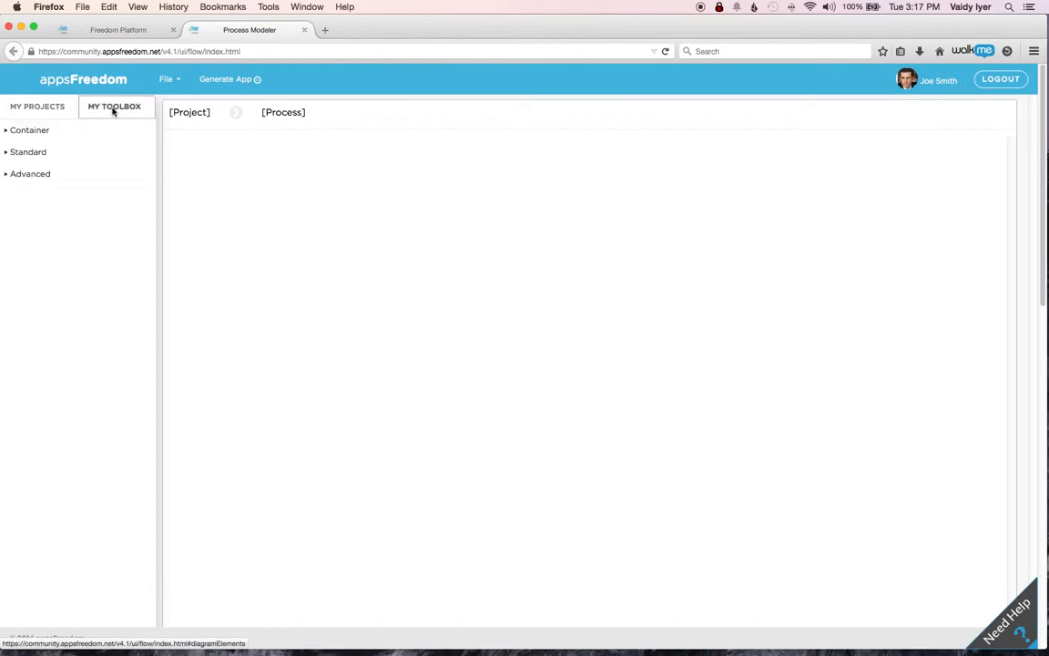
pyautogui.click(37, 132)
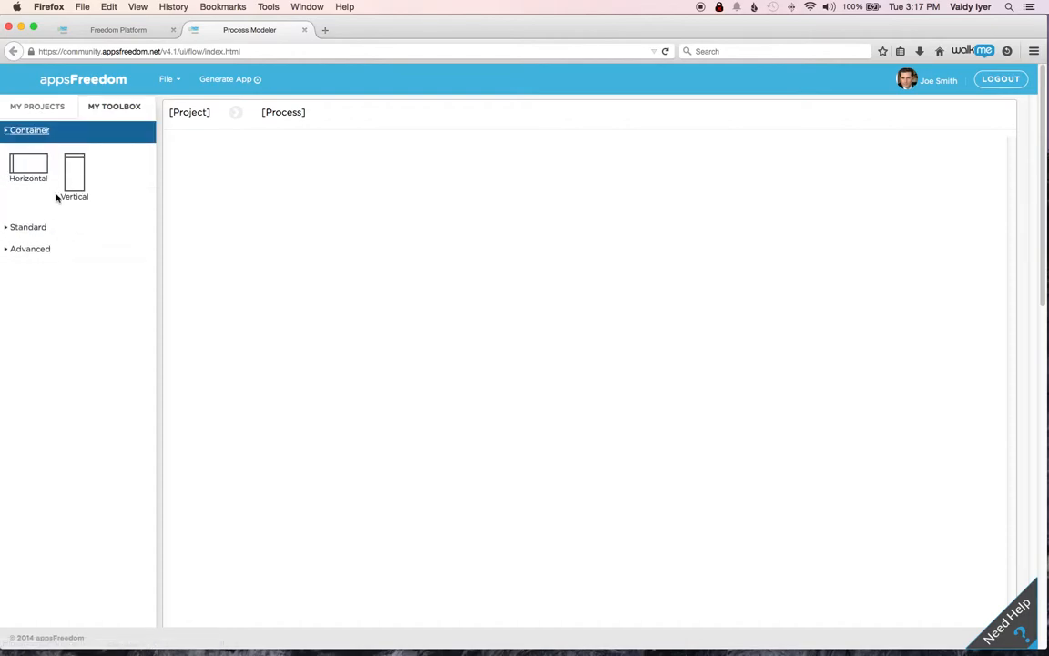
pyautogui.click(37, 229)
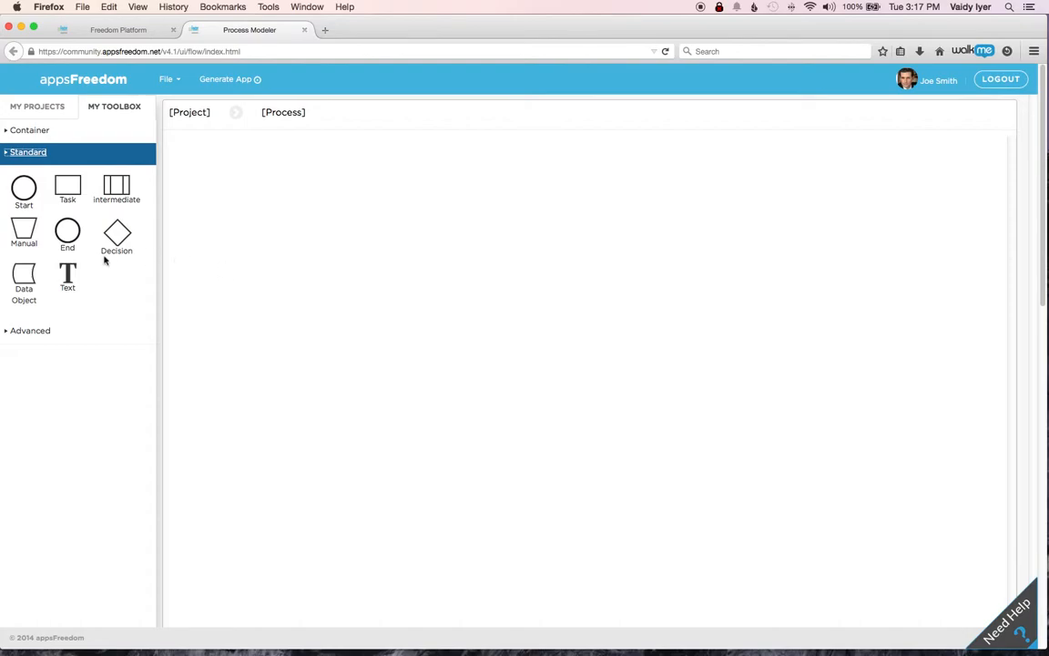
pyautogui.click(40, 334)
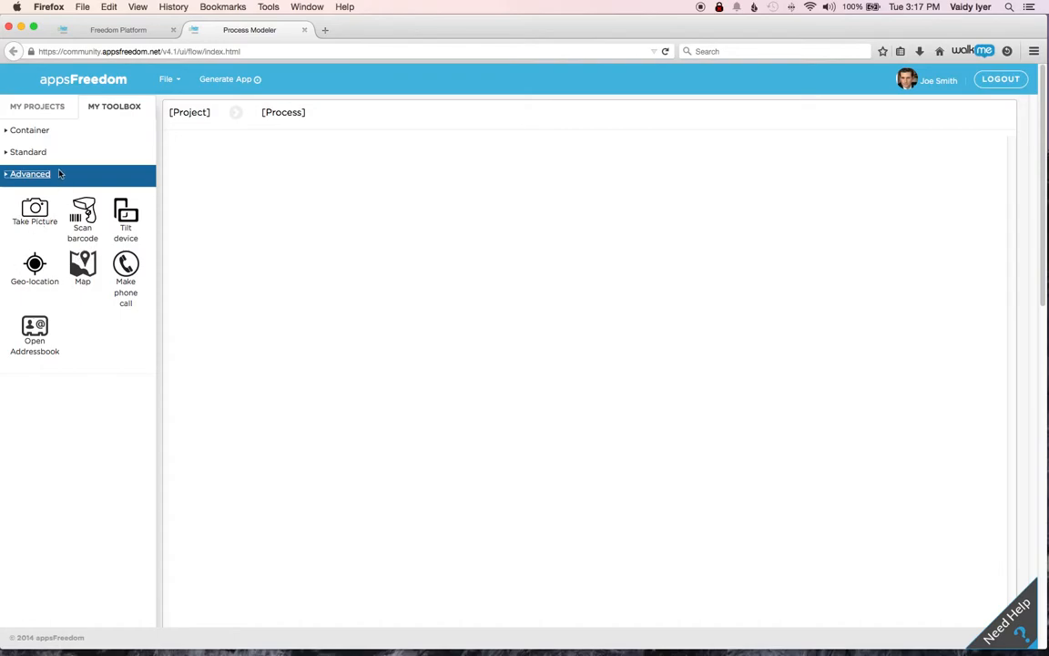
# - Create a process named Timesheet Entry in the TimeSheet project and open it
pyautogui.click(46, 109)
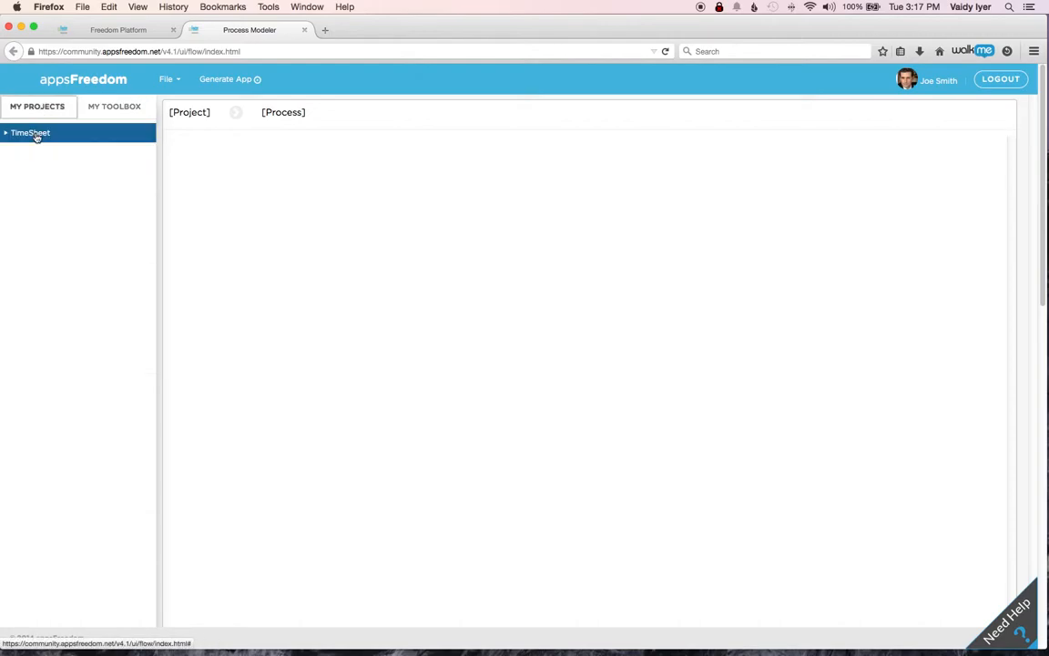
pyautogui.click(169, 82)
pyautogui.moveTo(181, 106)
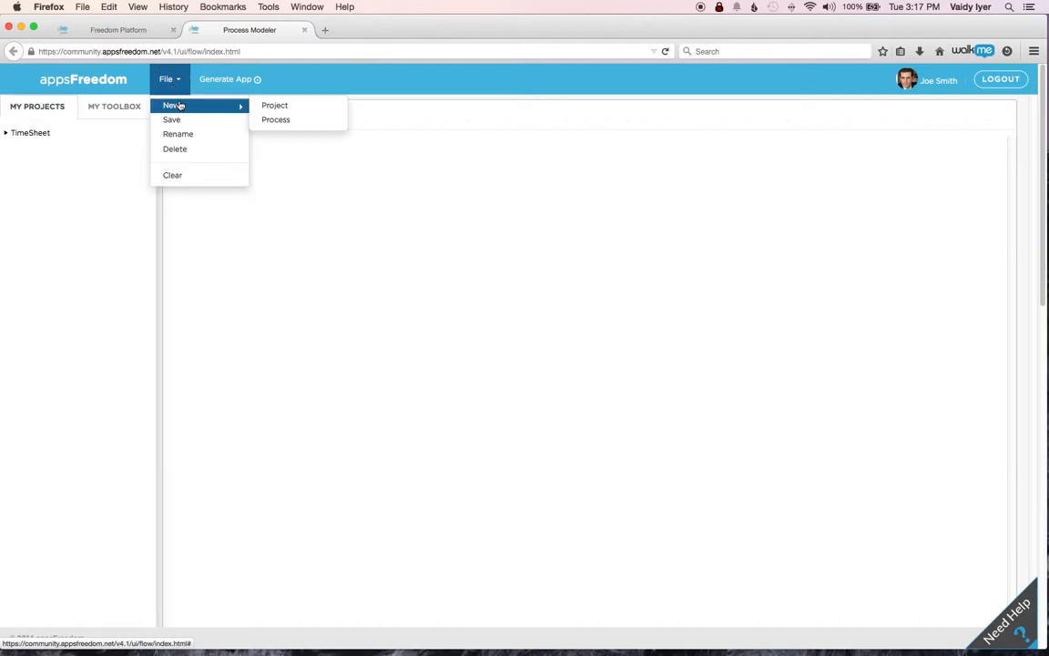
pyautogui.click(64, 137)
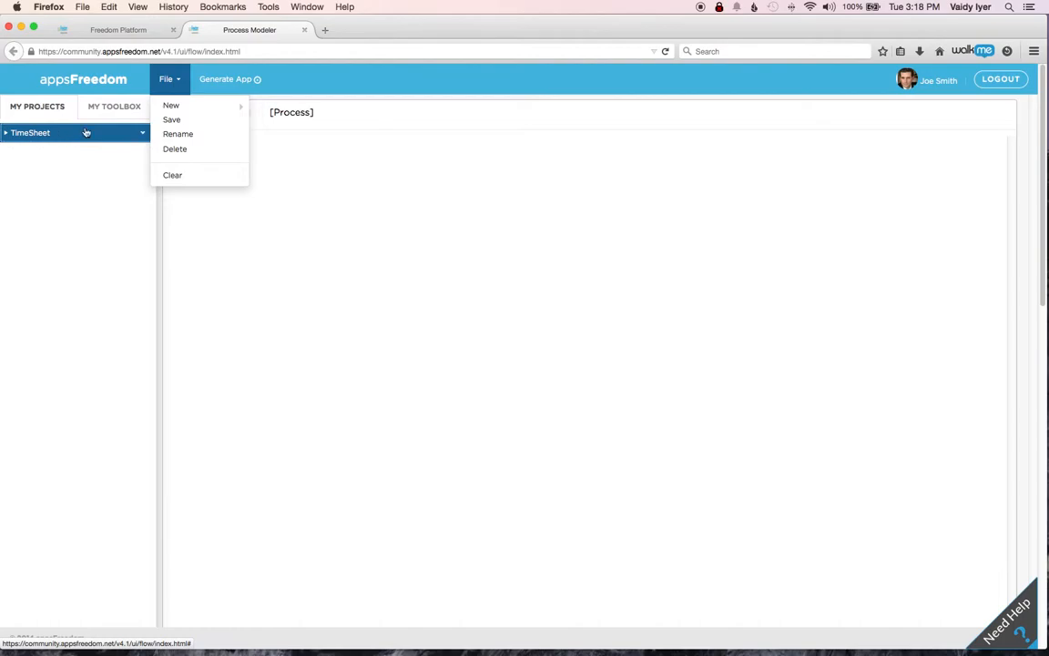
pyautogui.moveTo(176, 102)
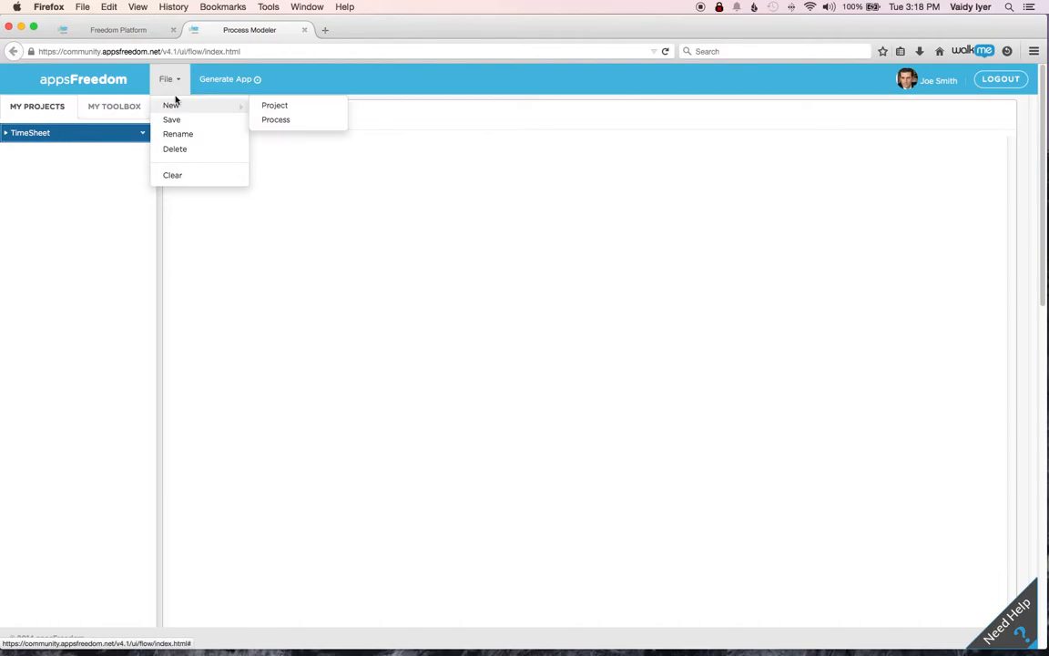
pyautogui.click(286, 122)
pyautogui.click(402, 153)
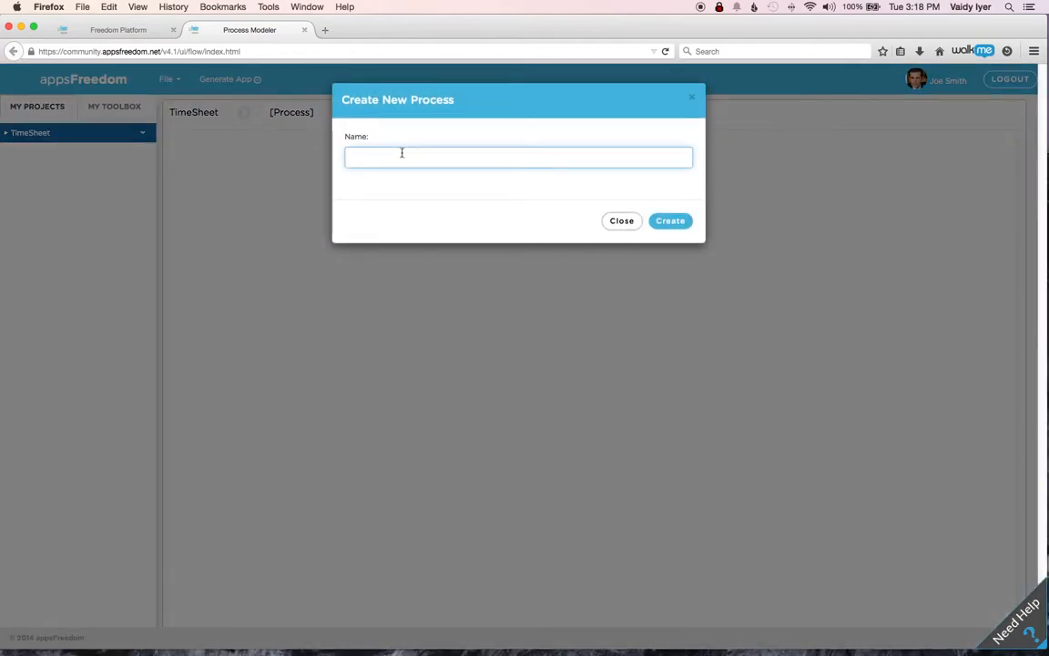
pyautogui.write('Timesheet Entry')
pyautogui.click(677, 223)
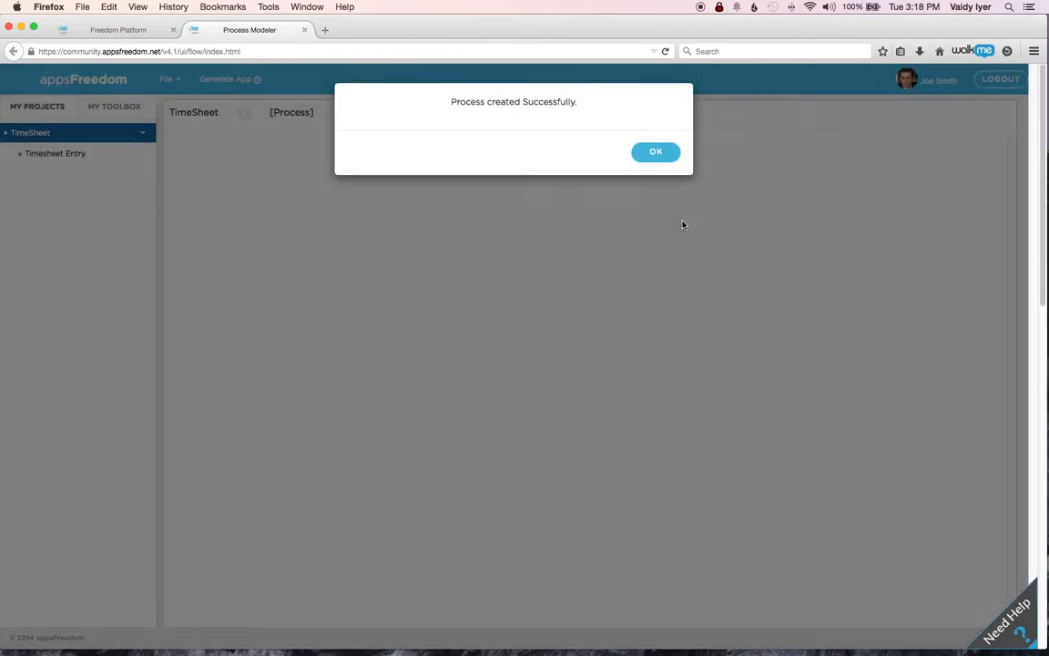
pyautogui.click(663, 155)
pyautogui.click(79, 156)
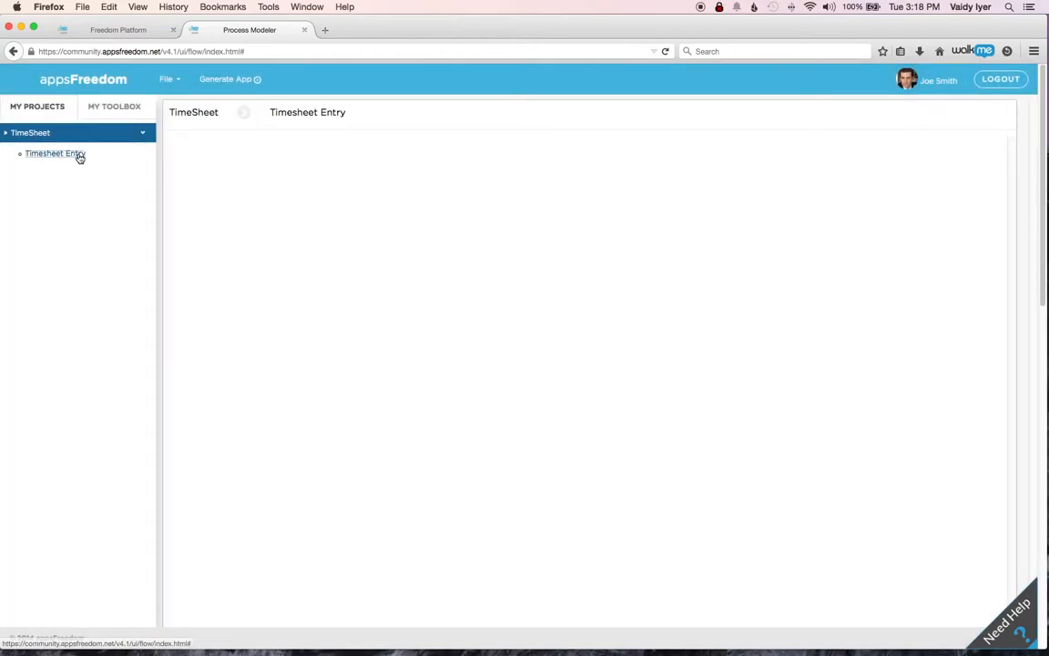
# - Add a horizontal lane container to the Timesheet Entry process and widen it toward the right
pyautogui.click(114, 109)
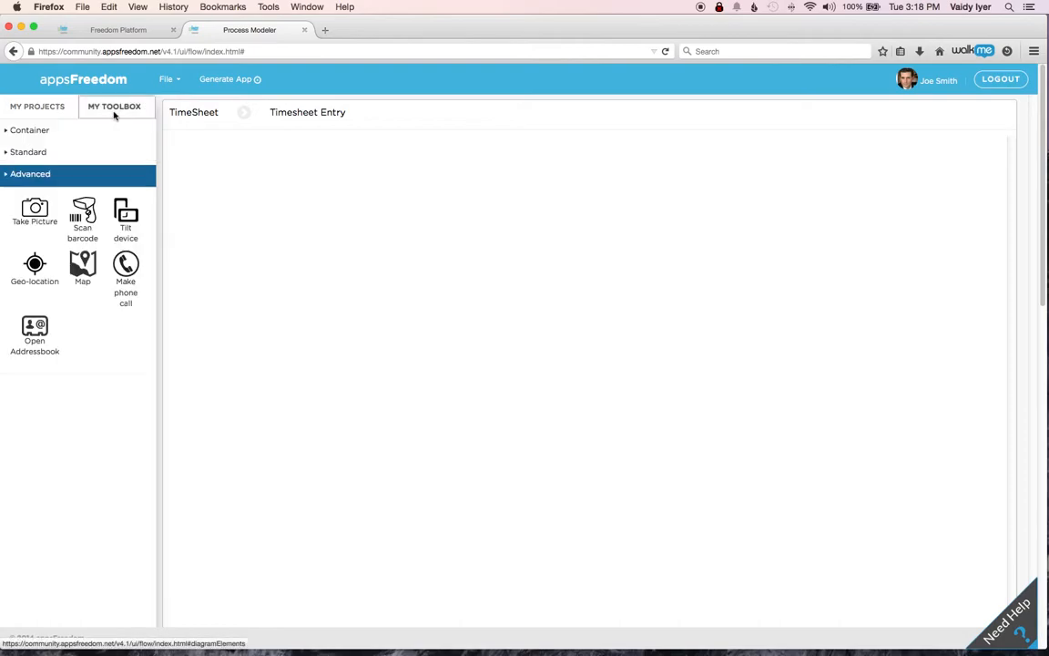
pyautogui.click(29, 131)
pyautogui.moveTo(27, 164); pyautogui.dragTo(264, 261)
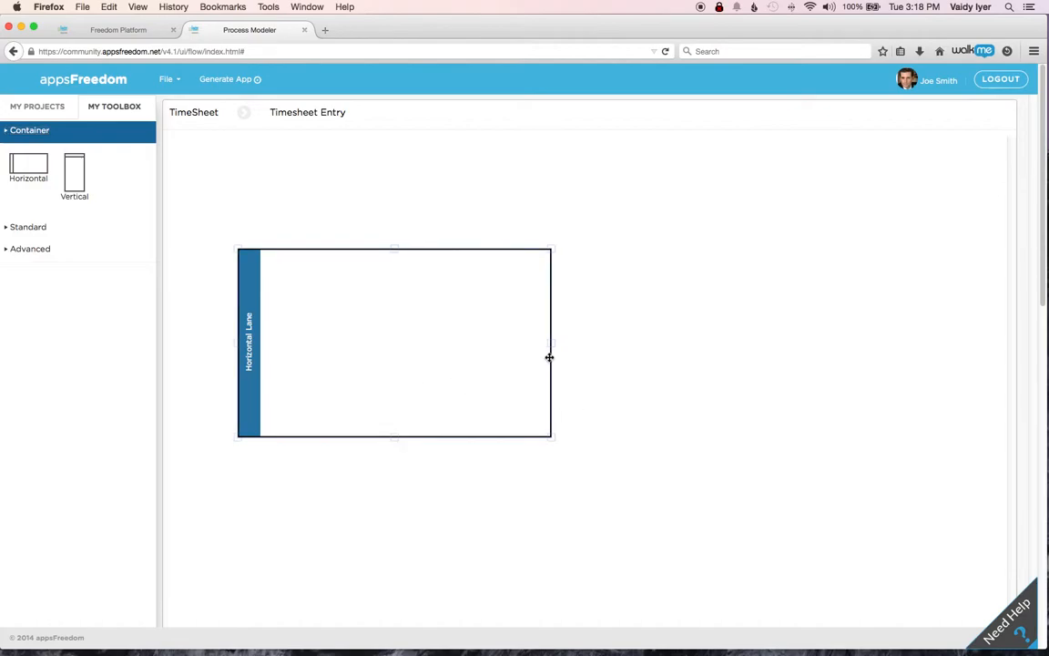
pyautogui.click(595, 356)
pyautogui.moveTo(596, 356); pyautogui.dragTo(647, 353)
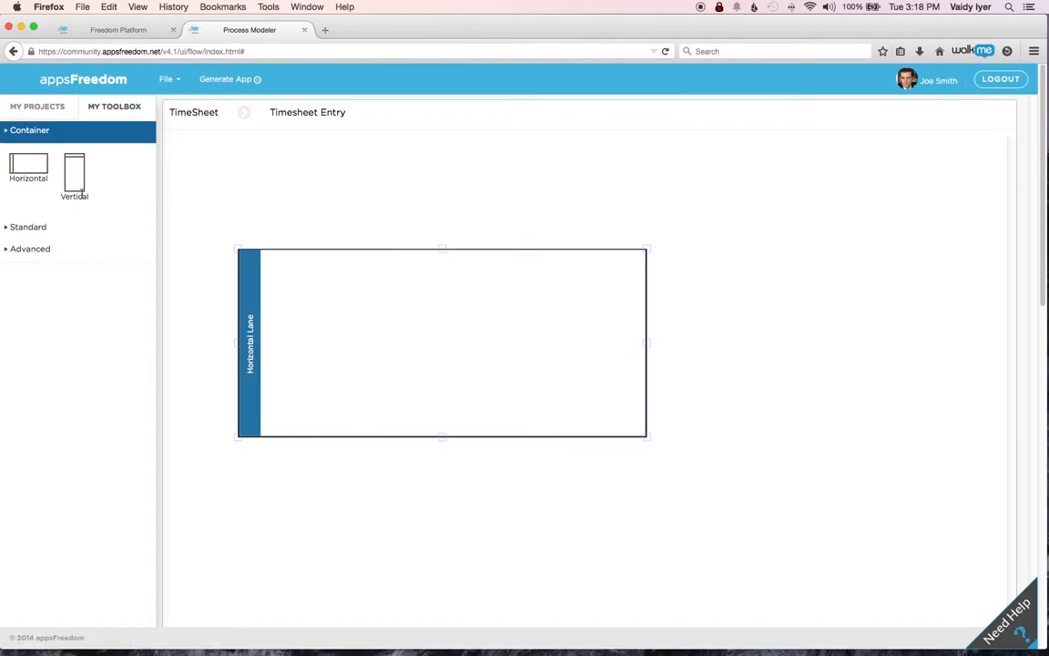
# - Place a Start, two Tasks and an End in a row inside the lane and connect them in sequence
pyautogui.click(28, 227)
pyautogui.moveTo(26, 194); pyautogui.dragTo(304, 338)
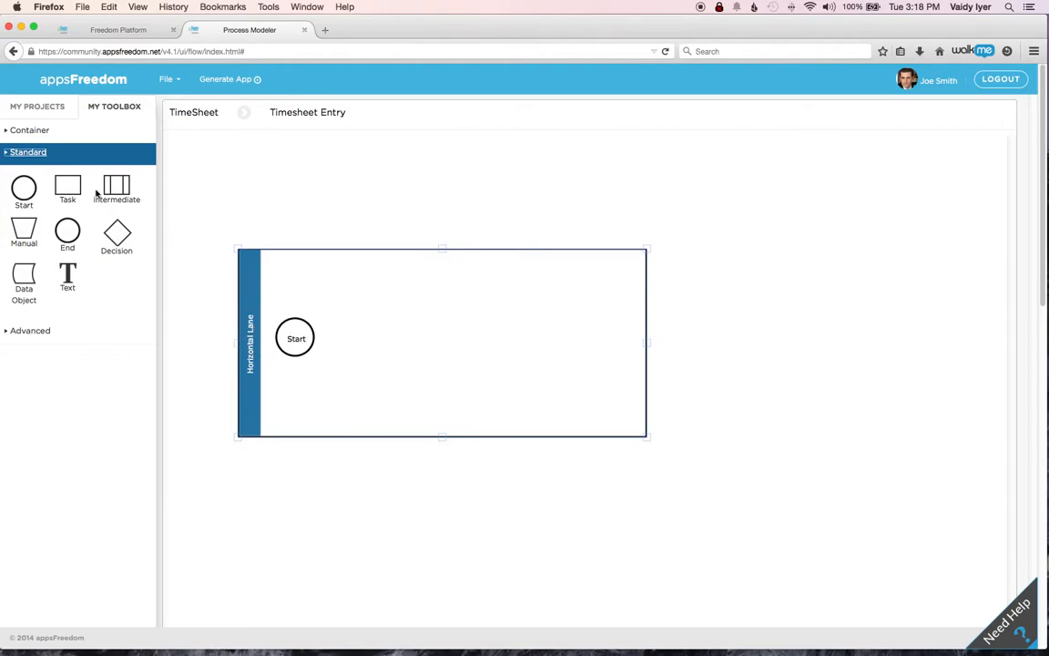
pyautogui.moveTo(64, 179); pyautogui.dragTo(367, 338)
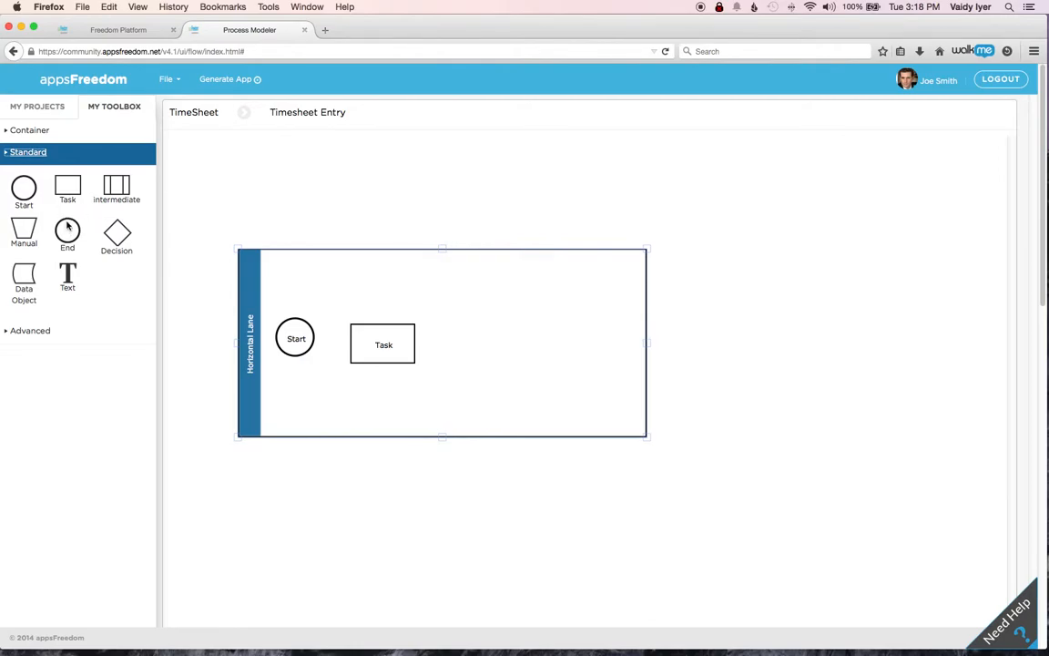
pyautogui.moveTo(65, 177); pyautogui.dragTo(468, 336)
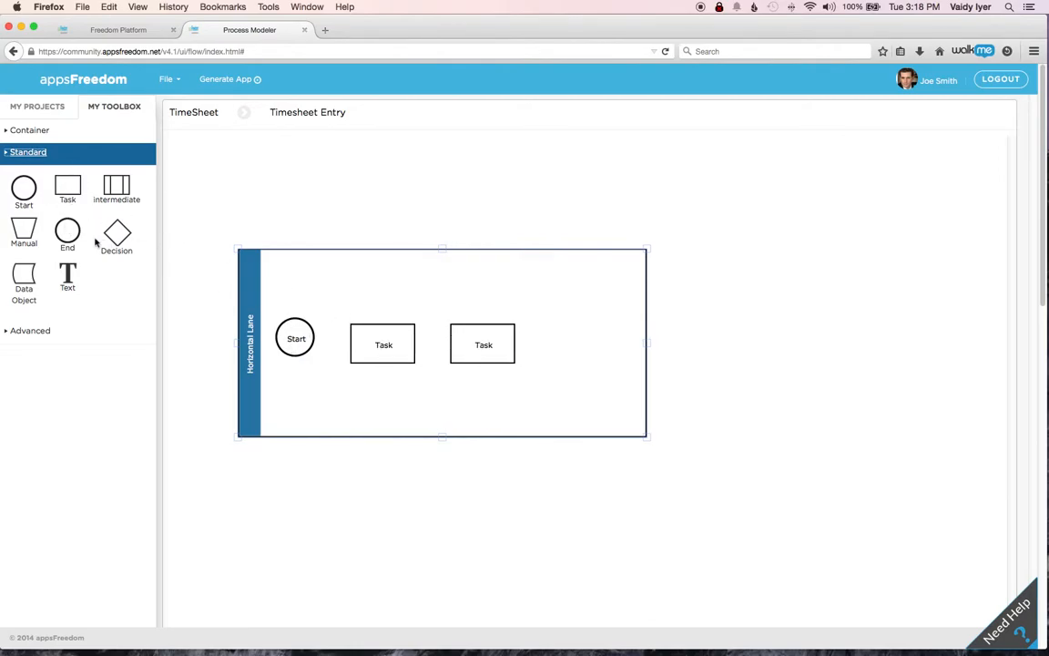
pyautogui.moveTo(68, 228); pyautogui.dragTo(570, 351)
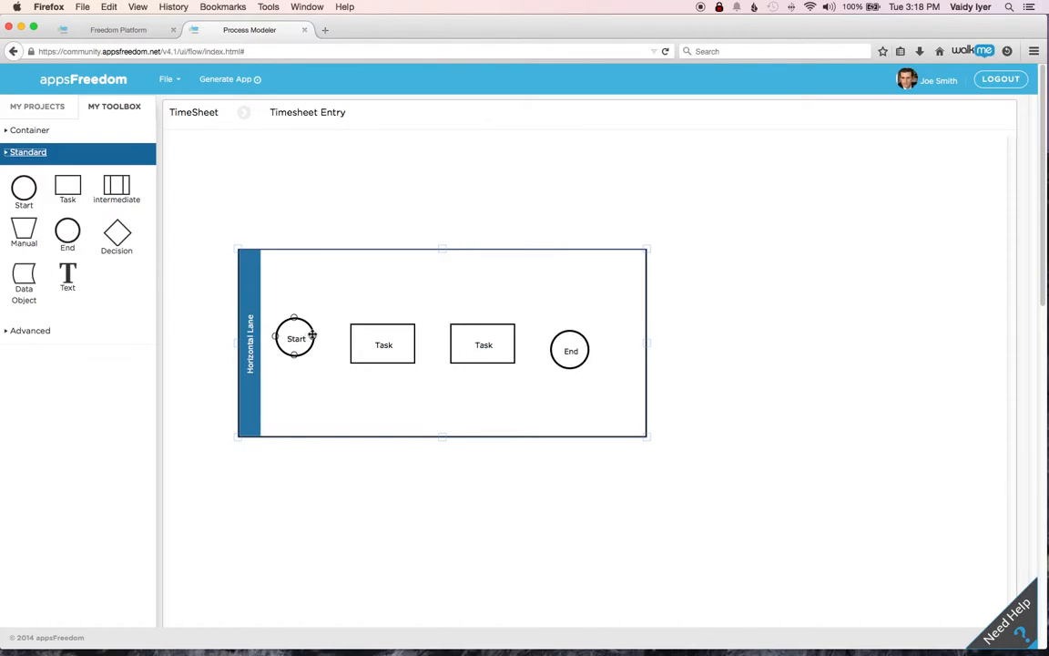
pyautogui.moveTo(312, 338); pyautogui.dragTo(450, 346)
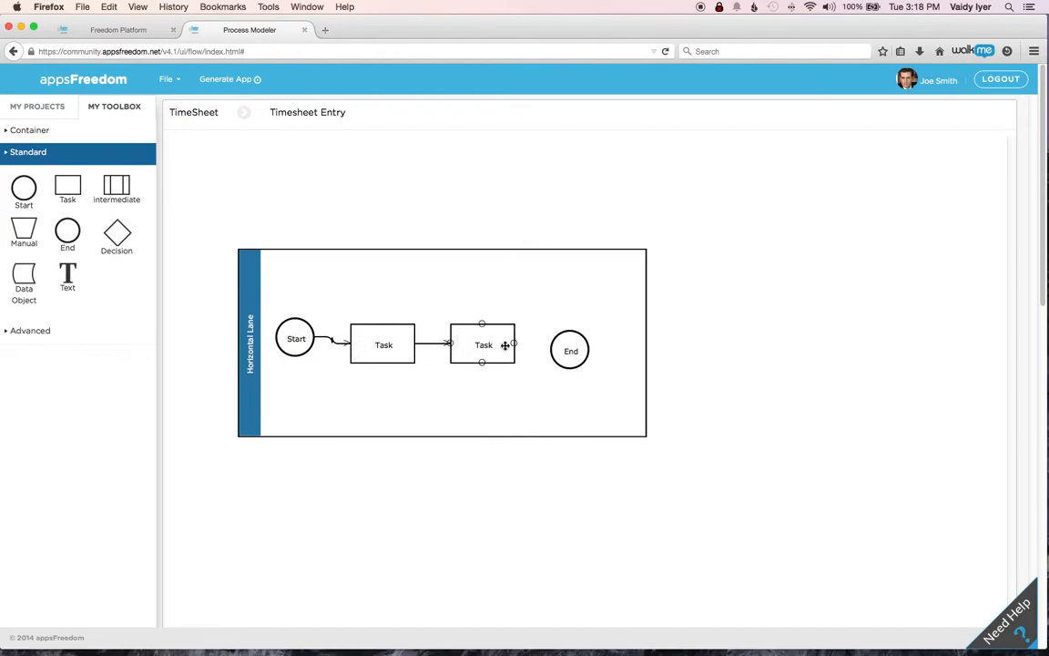
pyautogui.moveTo(514, 344); pyautogui.dragTo(550, 350)
# - Replace the horizontal lane's label text with Timesheet_Entry in its properties
pyautogui.rightClick(250, 358)
pyautogui.click(249, 360)
pyautogui.rightClick(248, 363)
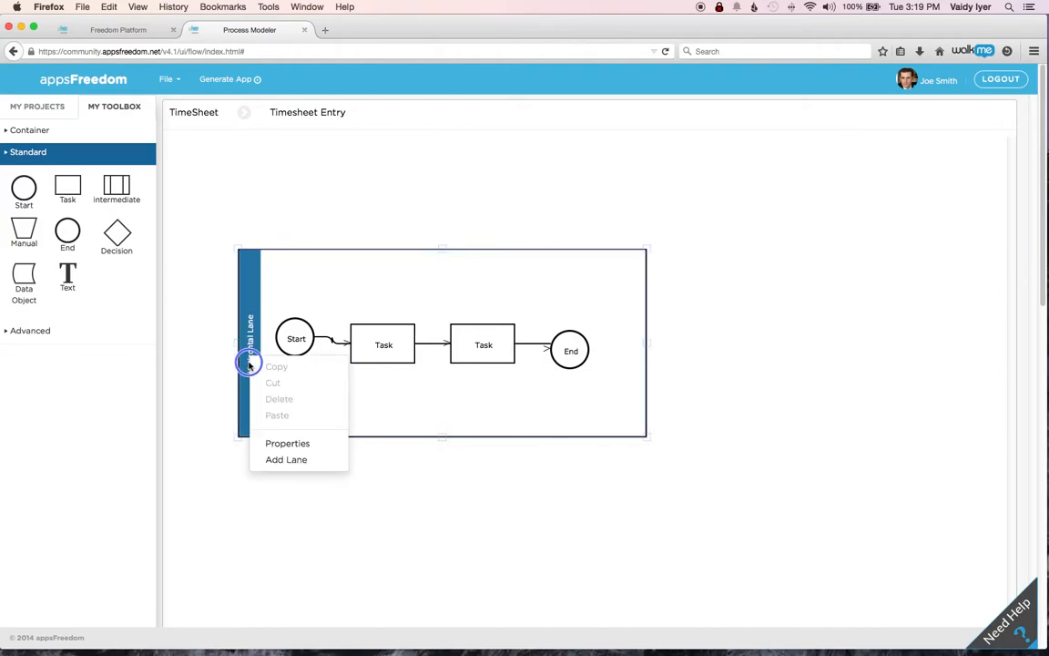
pyautogui.rightClick(282, 443)
pyautogui.rightClick(251, 407)
pyautogui.click(251, 406)
pyautogui.rightClick(252, 406)
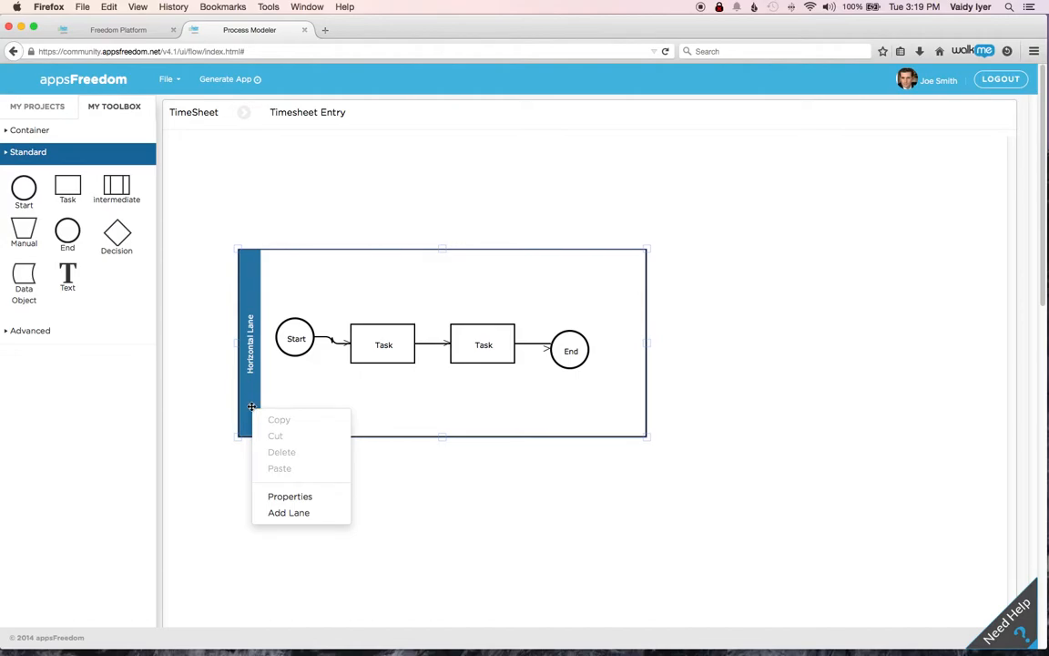
pyautogui.click(277, 495)
pyautogui.moveTo(261, 277); pyautogui.dragTo(153, 279)
pyautogui.write('Timesheet_Entry')
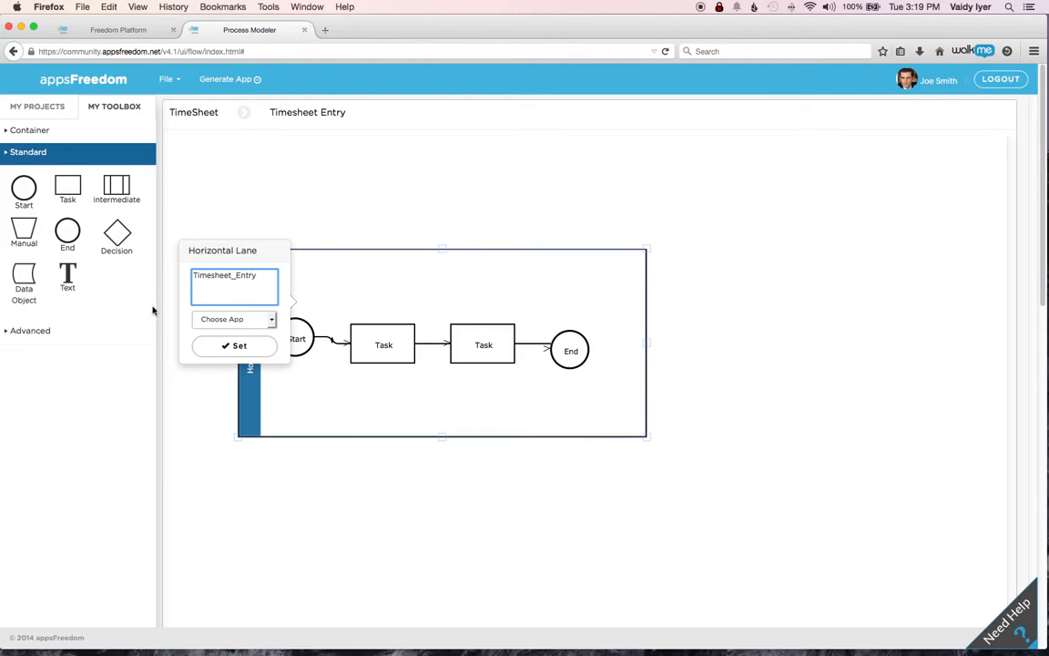
# - Assign the lane to a newly created app named for timesheet entry and apply the lane properties
pyautogui.click(266, 320)
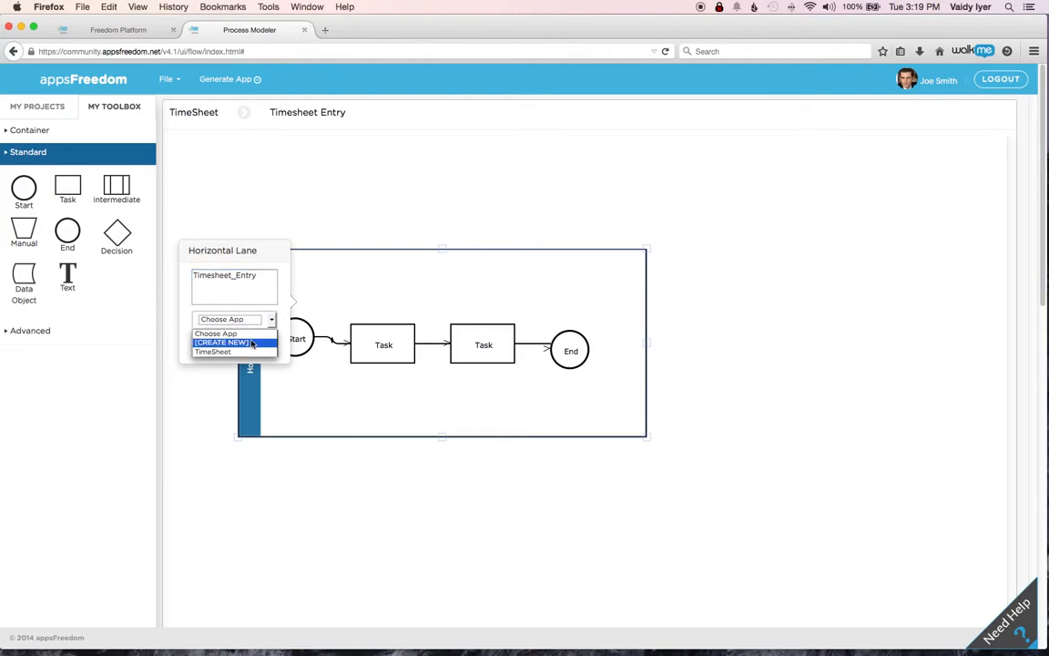
pyautogui.click(252, 343)
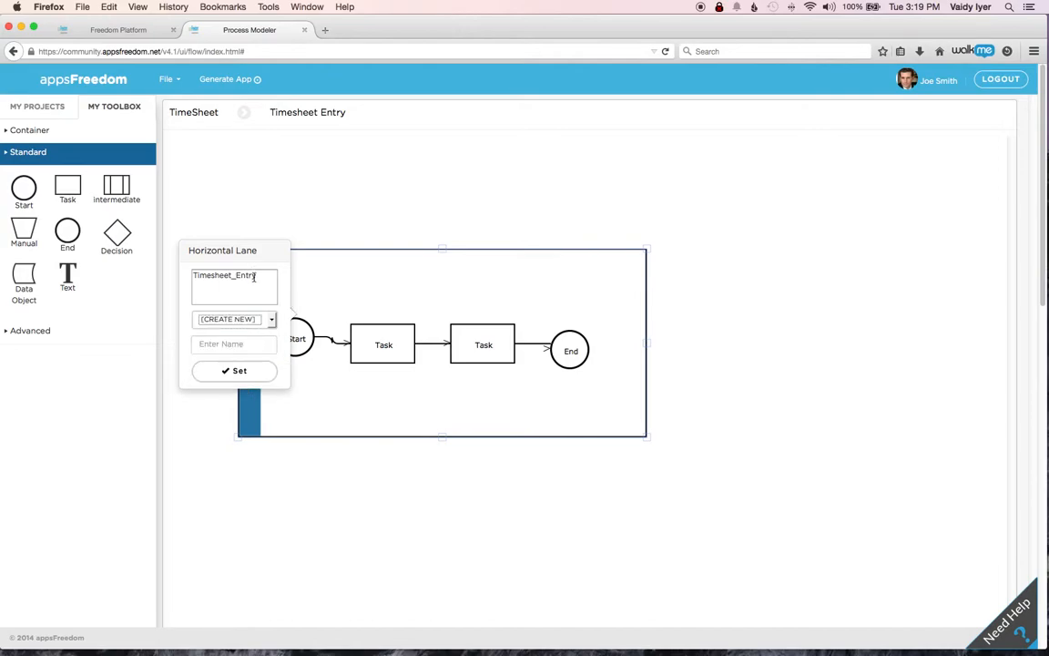
pyautogui.click(235, 344)
pyautogui.write('Timeshee')
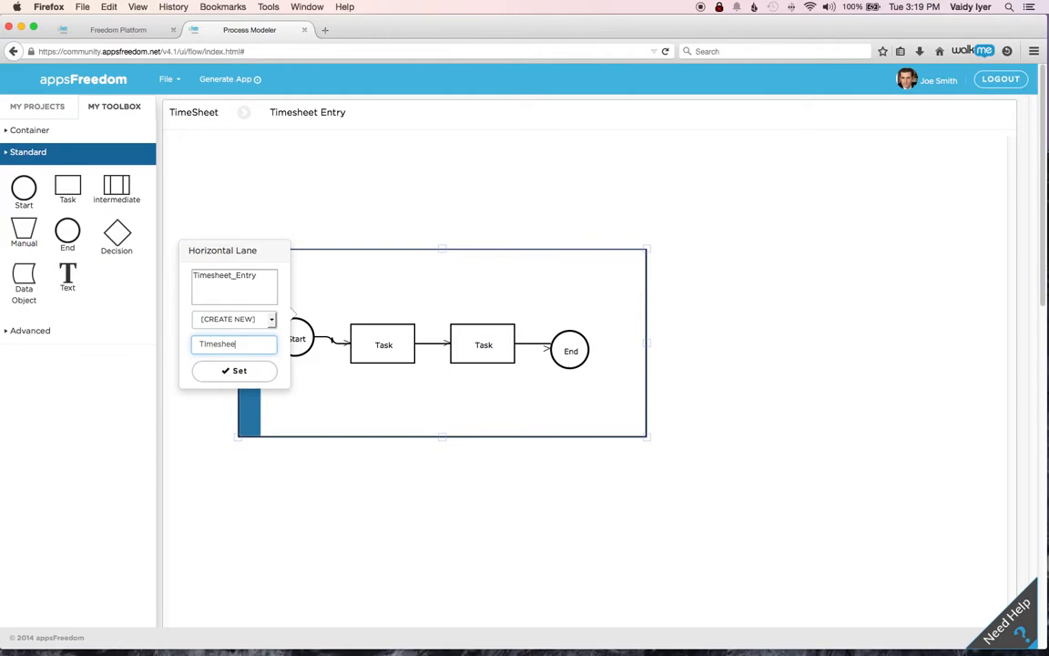
pyautogui.write('t-Entry')
pyautogui.click(234, 370)
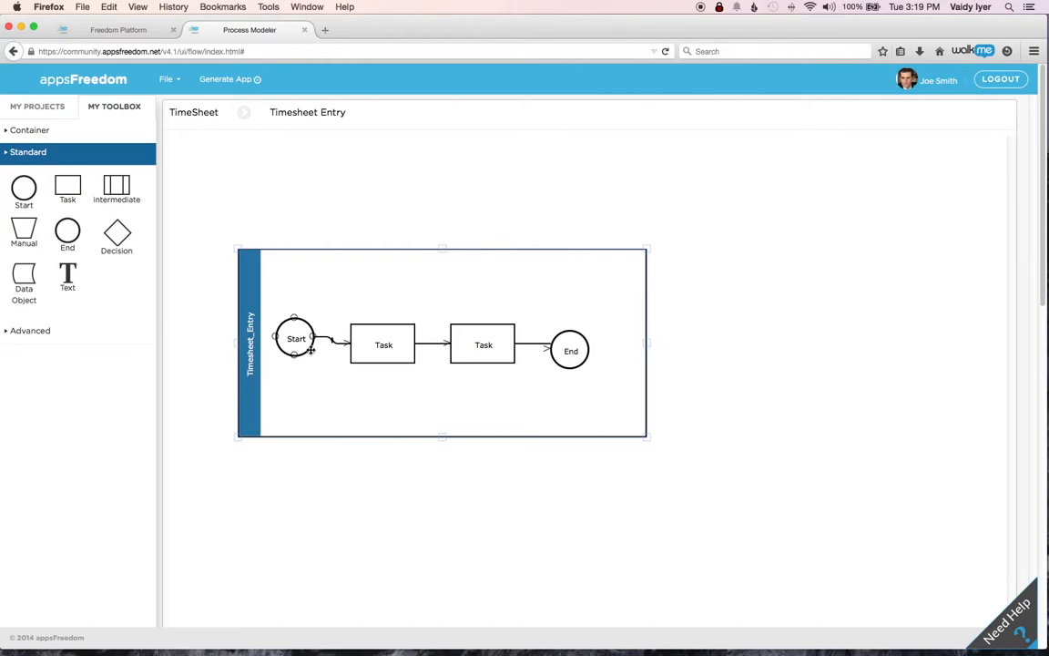
# - Set the text of the first task after Start to List Timesheet
pyautogui.rightClick(373, 352)
pyautogui.click(373, 354)
pyautogui.rightClick(374, 355)
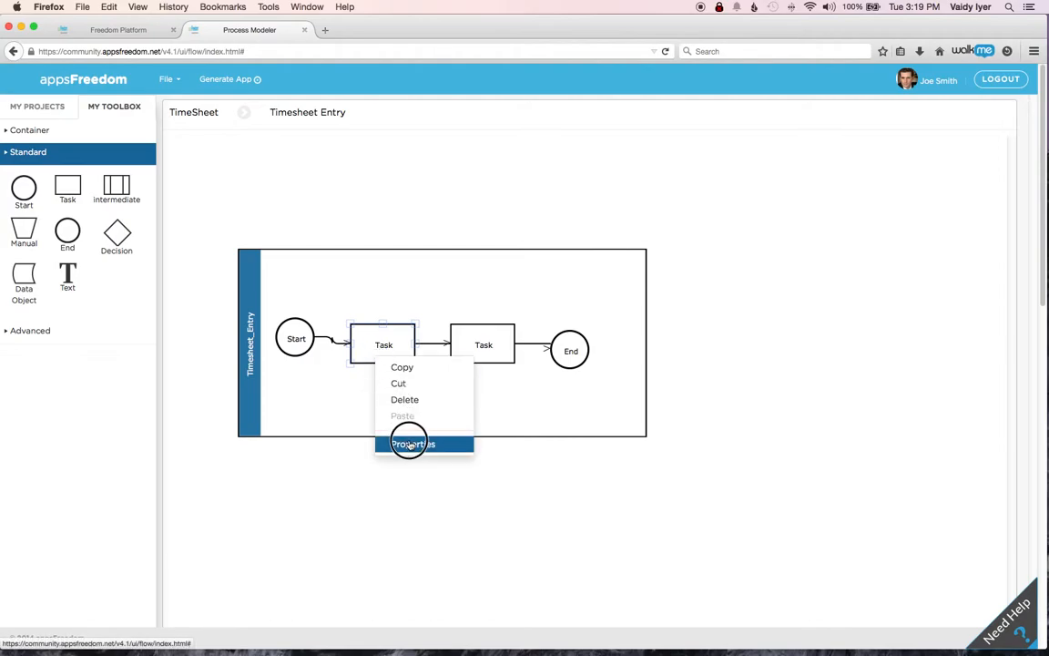
pyautogui.click(409, 444)
pyautogui.doubleClick(369, 429)
pyautogui.write('List Timesheet')
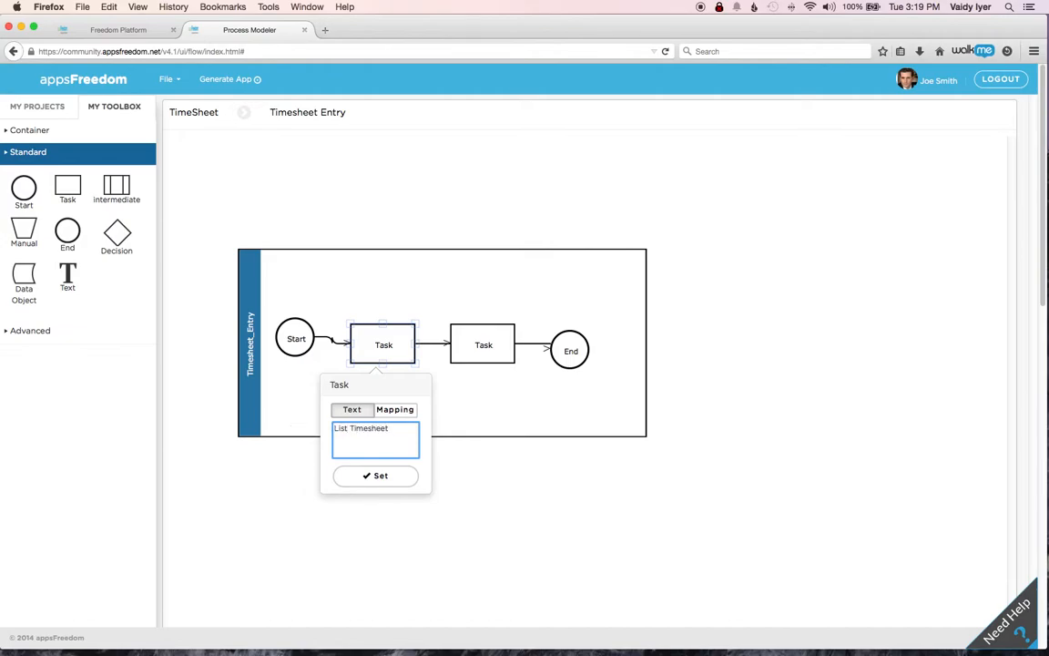
# - Map the List Timesheet task to a new page named List TS with a new List View component, and apply the properties
pyautogui.click(401, 409)
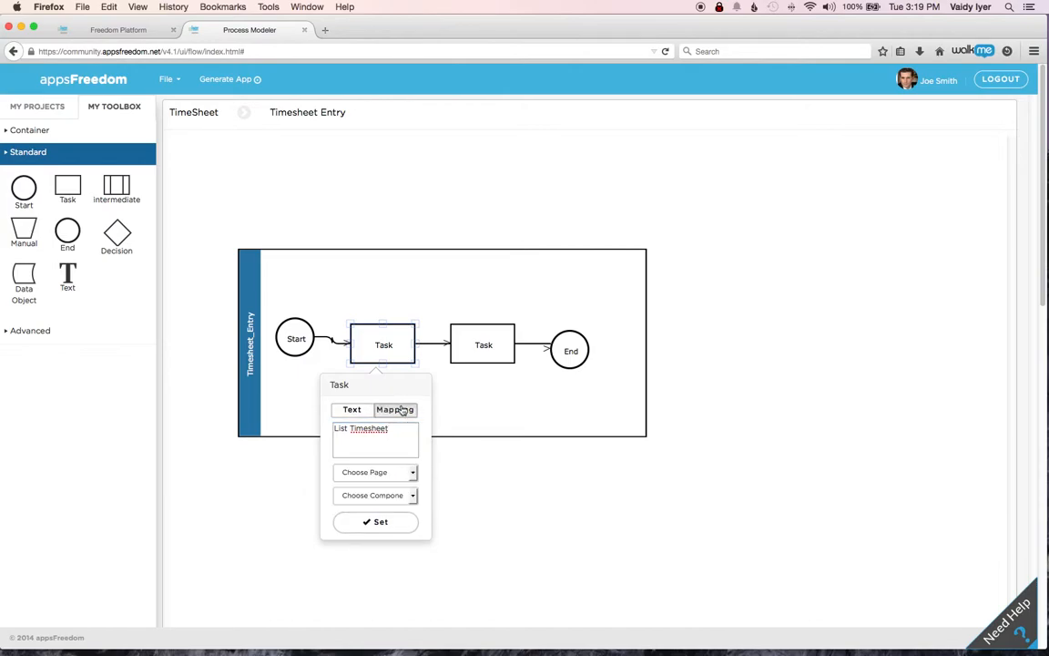
pyautogui.click(413, 472)
pyautogui.click(401, 496)
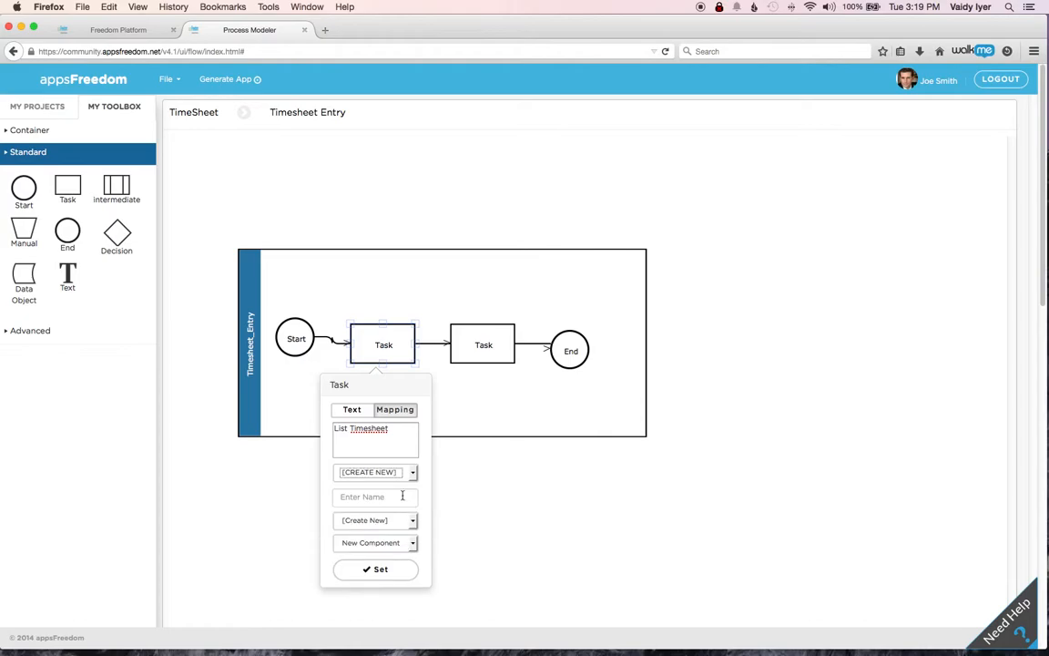
pyautogui.click(399, 500)
pyautogui.write('List TS')
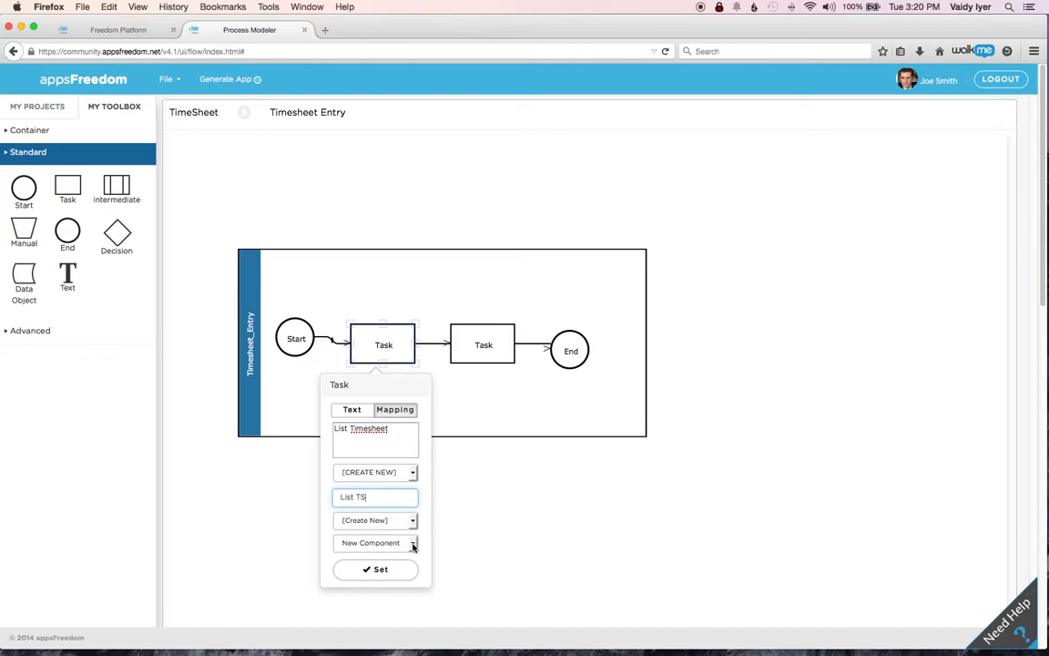
pyautogui.click(412, 544)
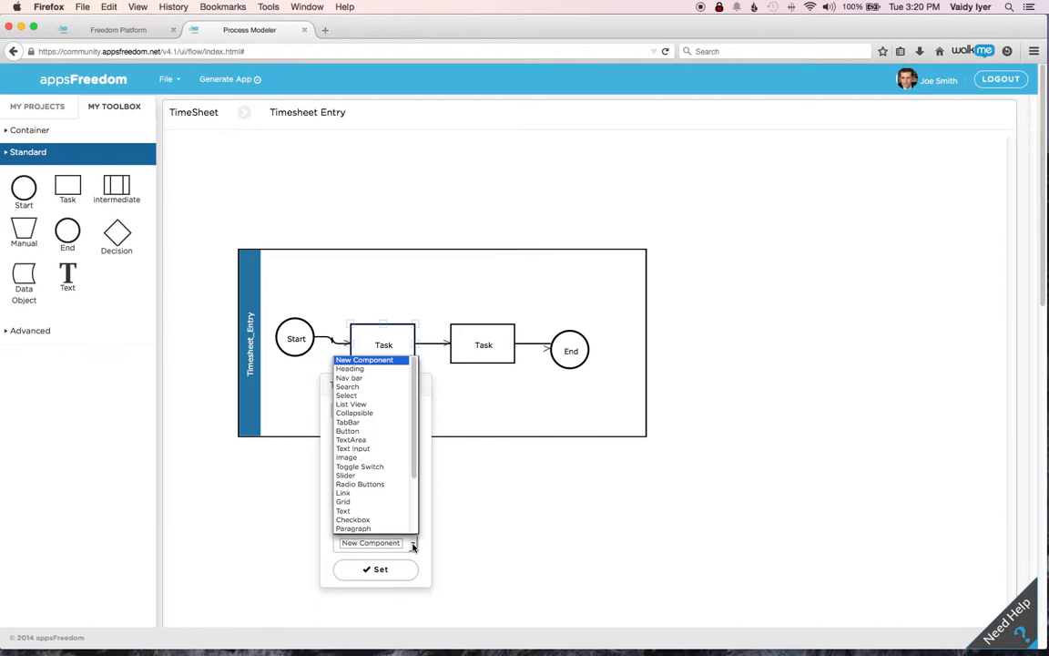
pyautogui.click(367, 405)
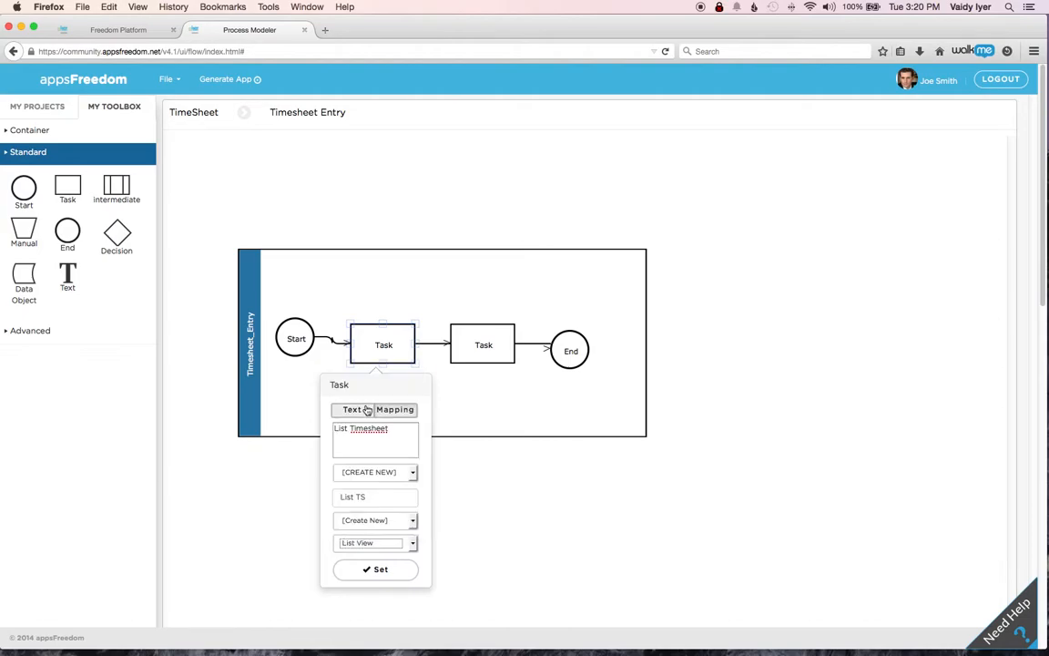
pyautogui.click(367, 571)
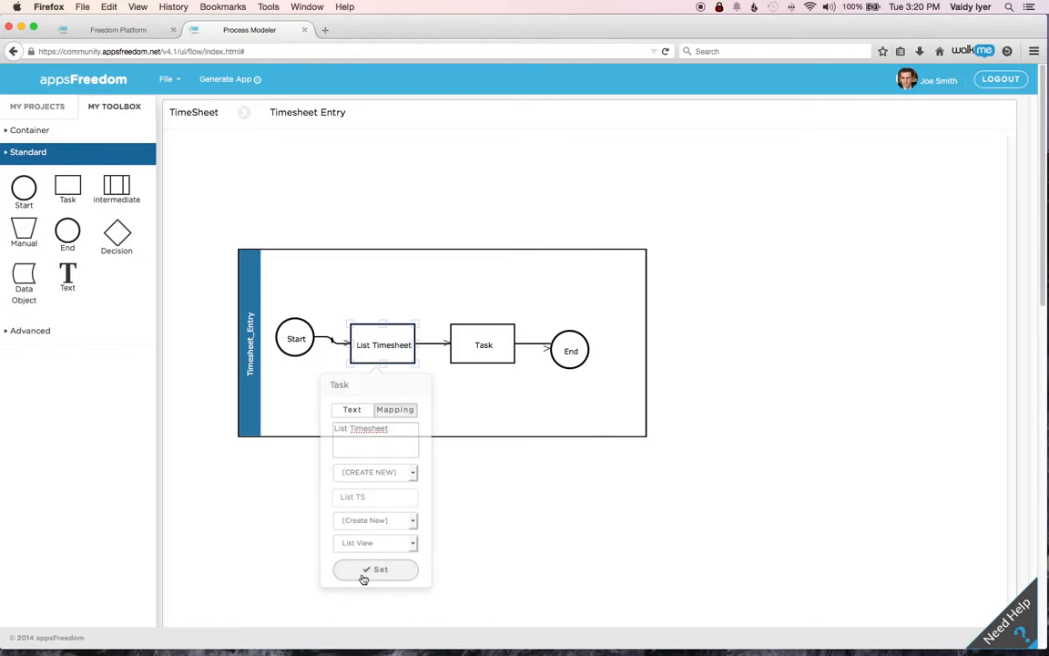
# - Replace the text of the second task, between List Timesheet and End, with Enter Timesheet in its properties
pyautogui.rightClick(481, 351)
pyautogui.click(484, 347)
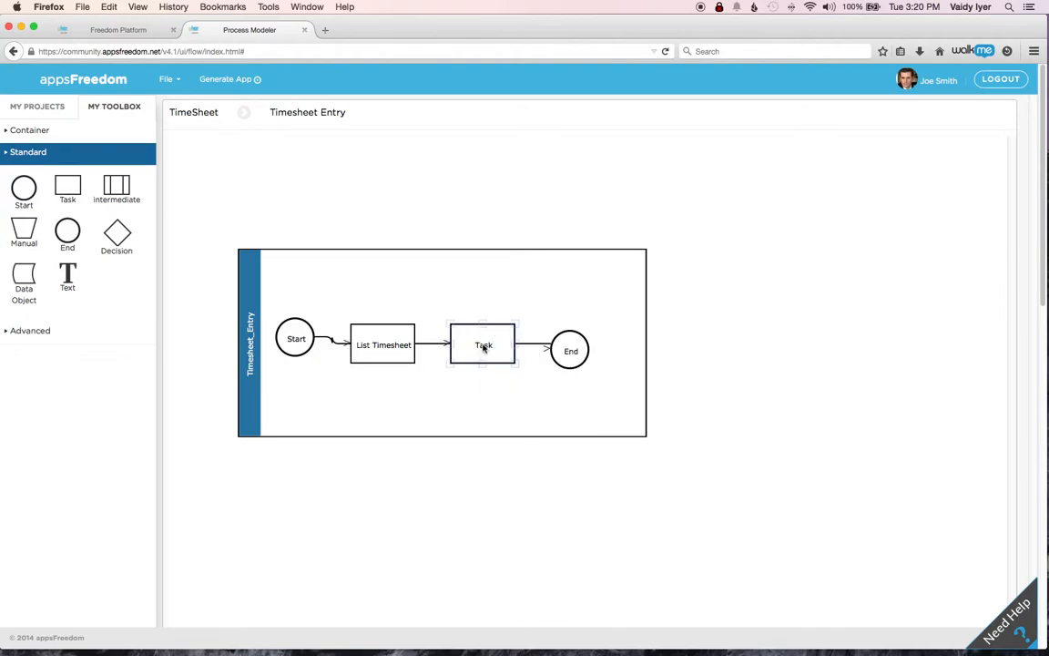
pyautogui.rightClick(483, 347)
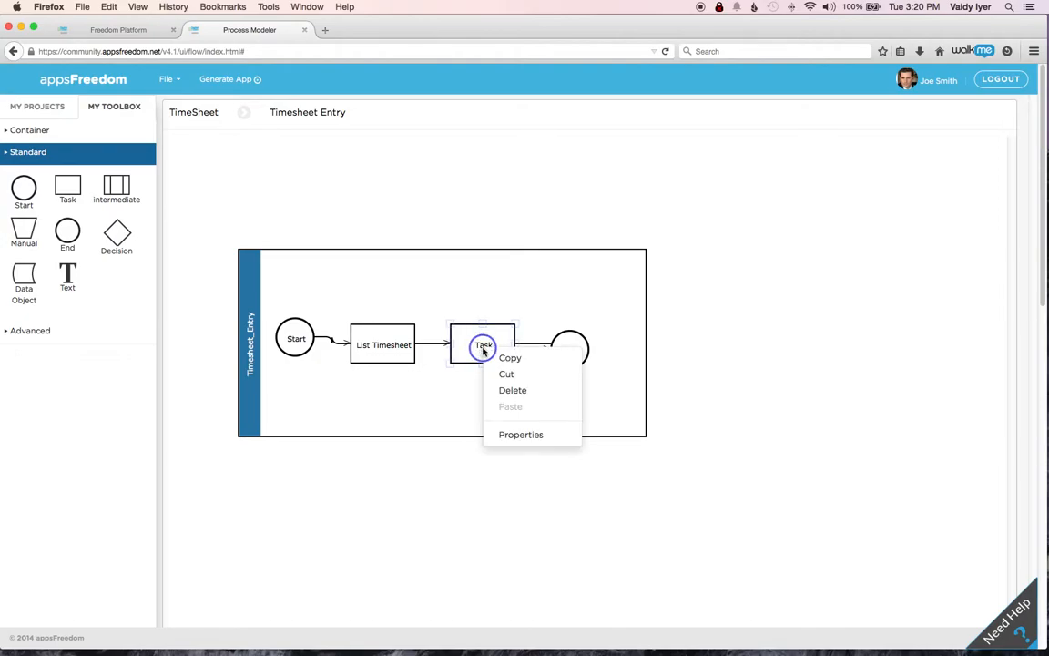
pyautogui.click(517, 436)
pyautogui.doubleClick(452, 418)
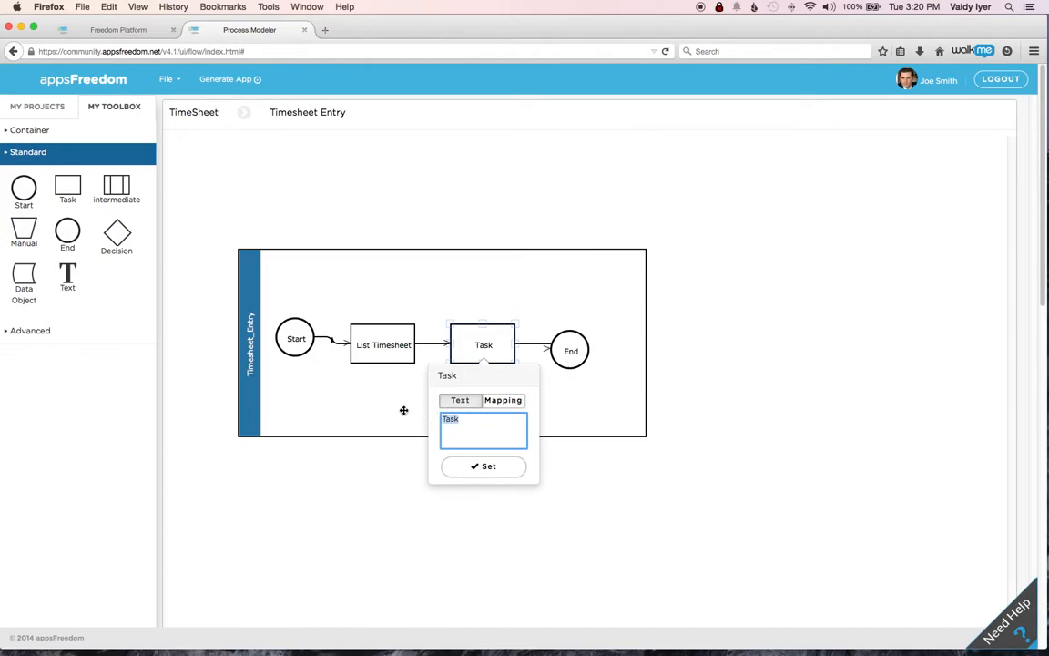
pyautogui.write('Enter Timesheet')
# - Map the Enter Timesheet task to a new page named Enter-TS with a new Button component, and apply the properties
pyautogui.click(501, 400)
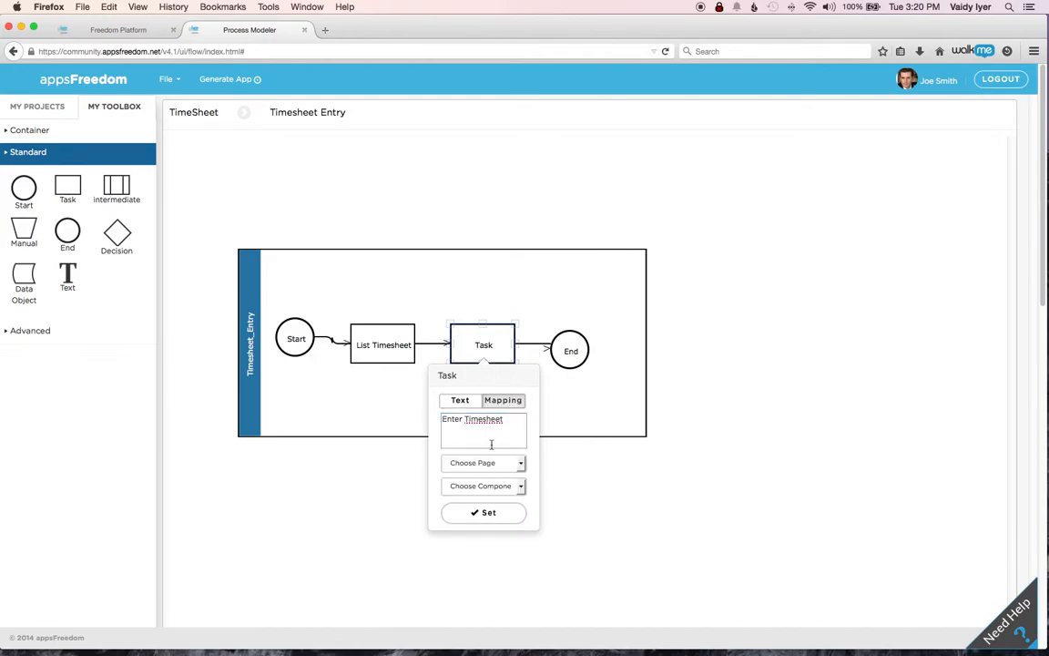
pyautogui.click(519, 463)
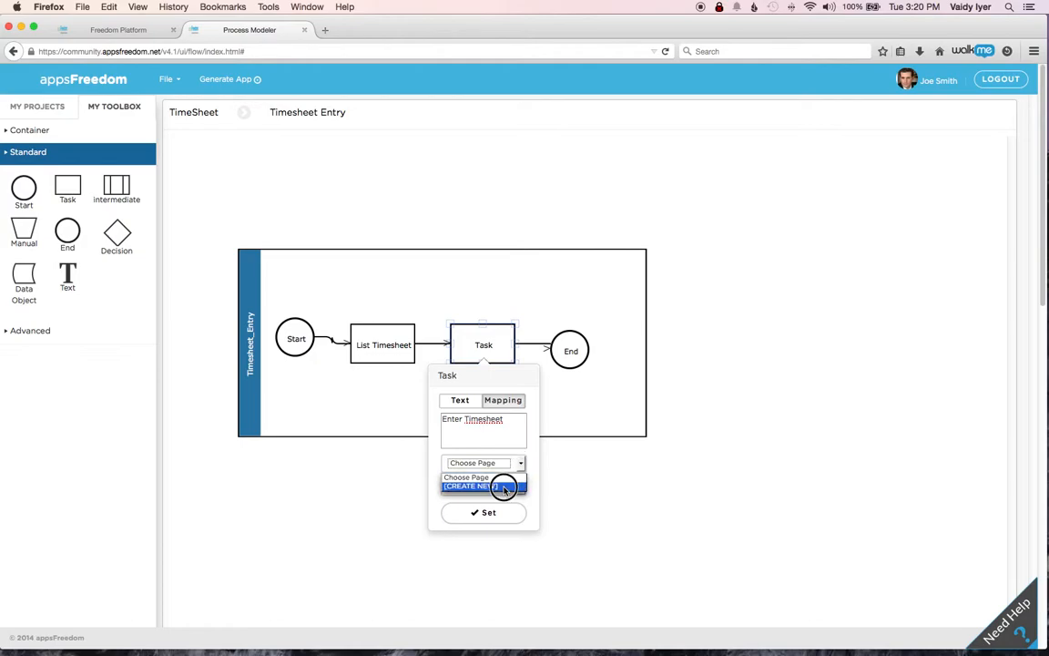
pyautogui.click(504, 486)
pyautogui.click(511, 488)
pyautogui.write('Enter-')
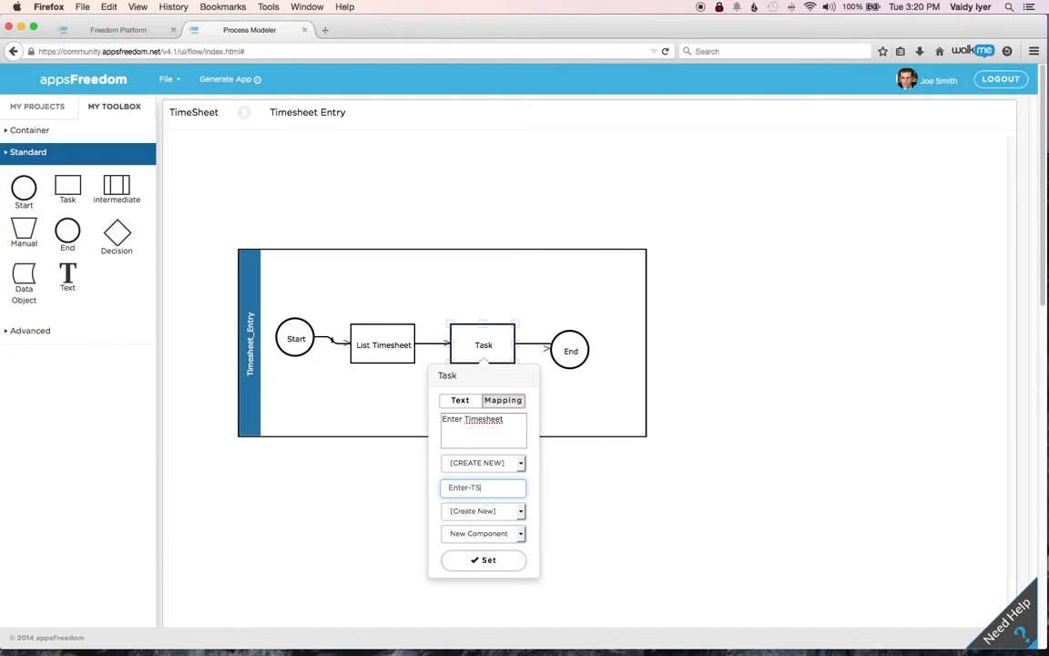
pyautogui.write('TS')
pyautogui.click(521, 533)
pyautogui.click(466, 423)
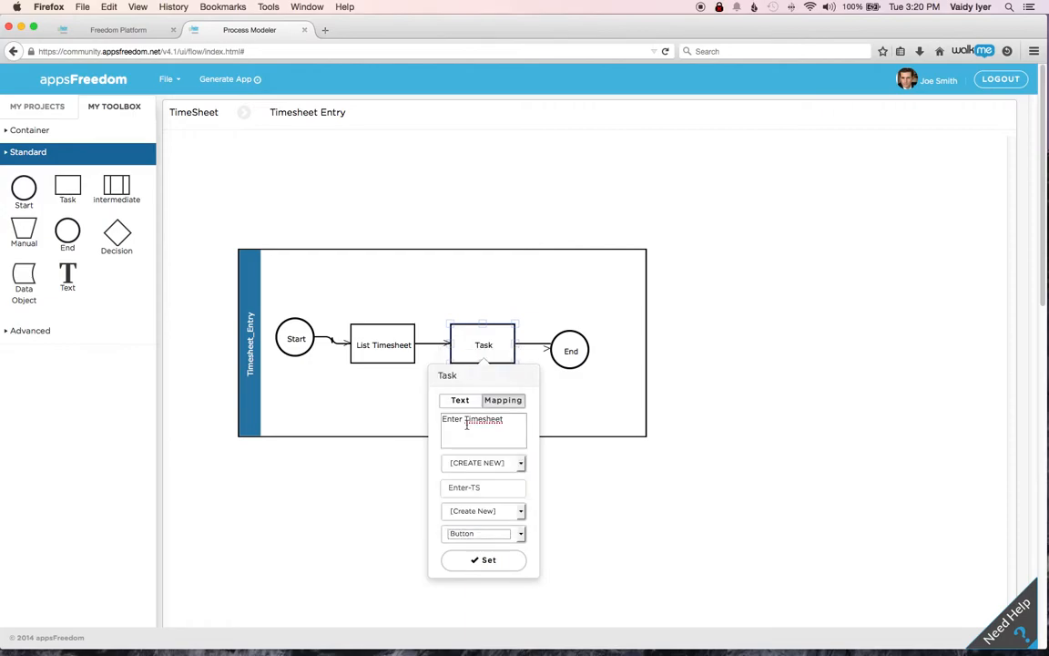
pyautogui.click(488, 562)
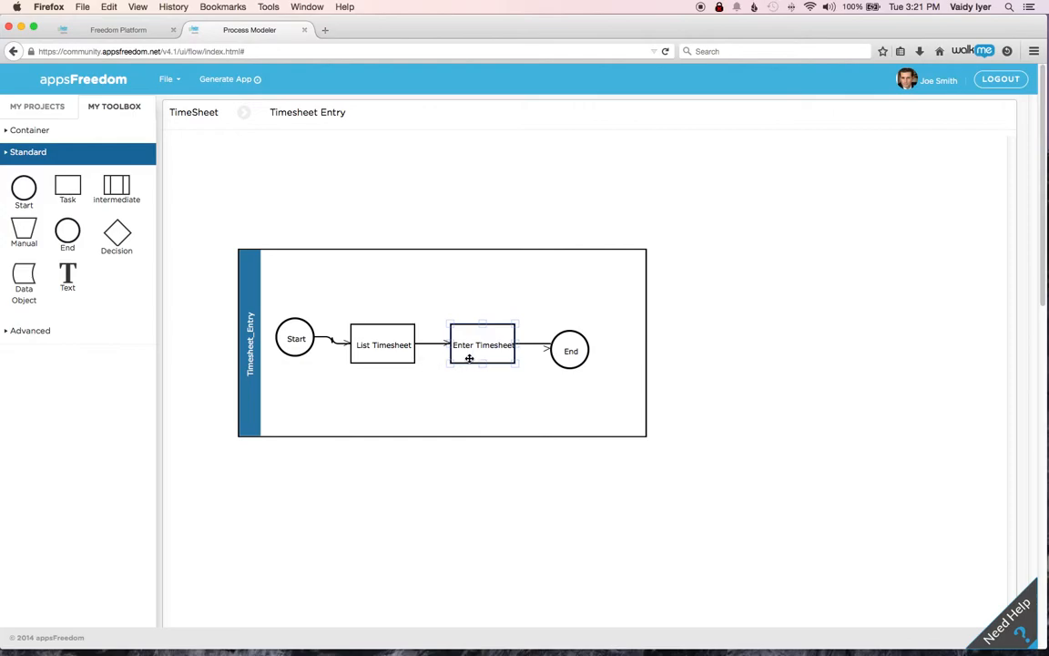
# - Generate the app from the Timesheet Entry process model
pyautogui.click(228, 79)
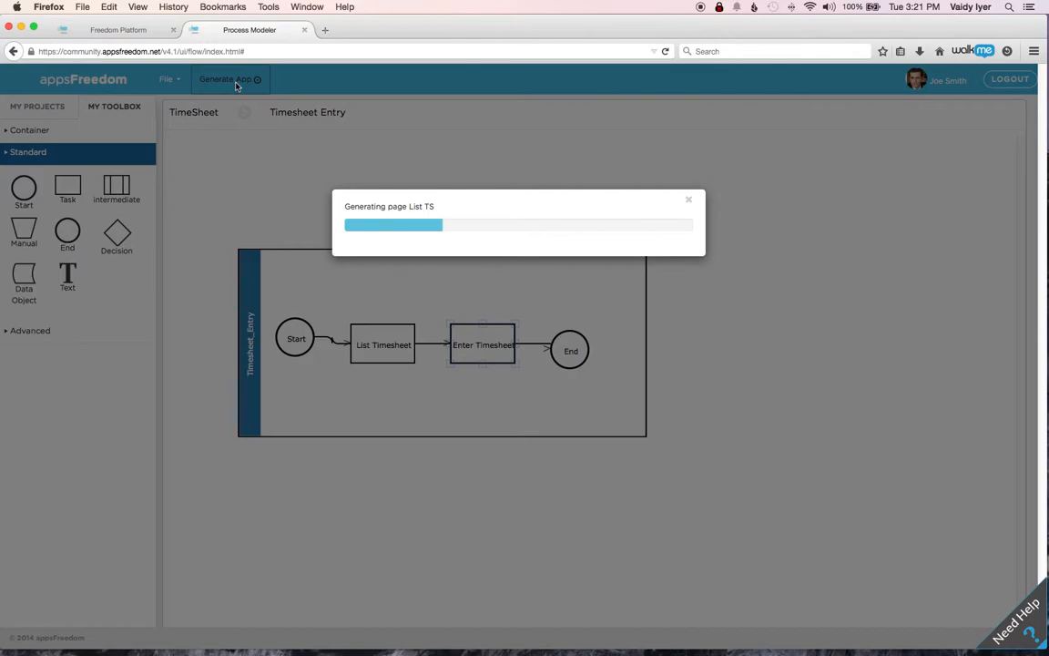